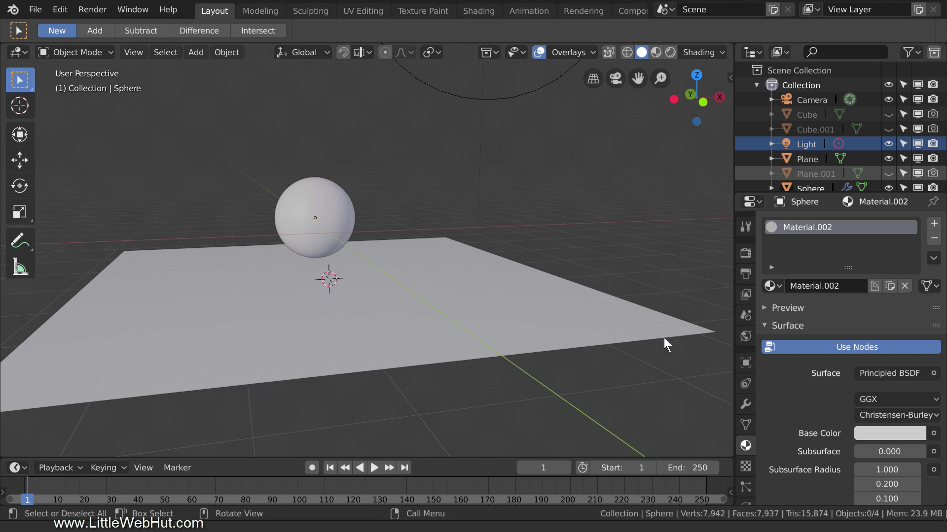
# - Keep Eevee as the render engine and switch the viewport to Rendered shading
pyautogui.click(745, 252)
pyautogui.click(900, 224)
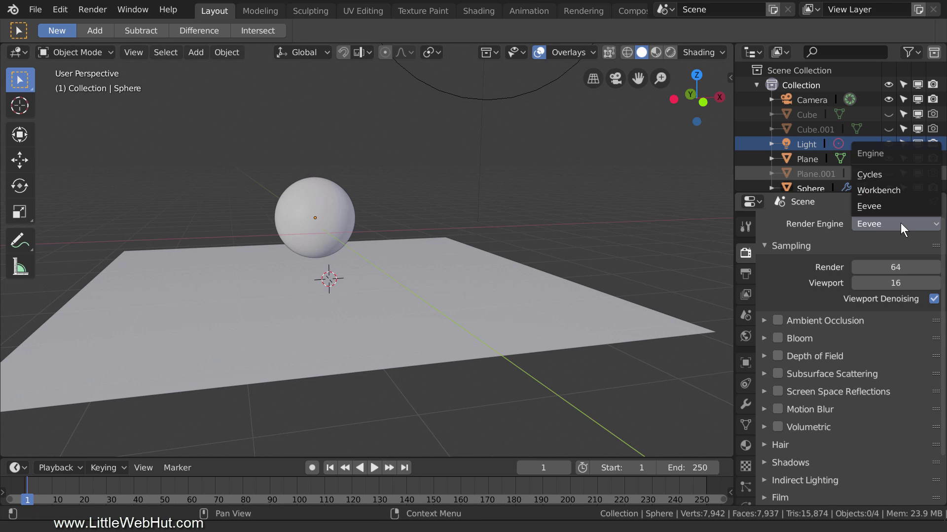
pyautogui.click(900, 206)
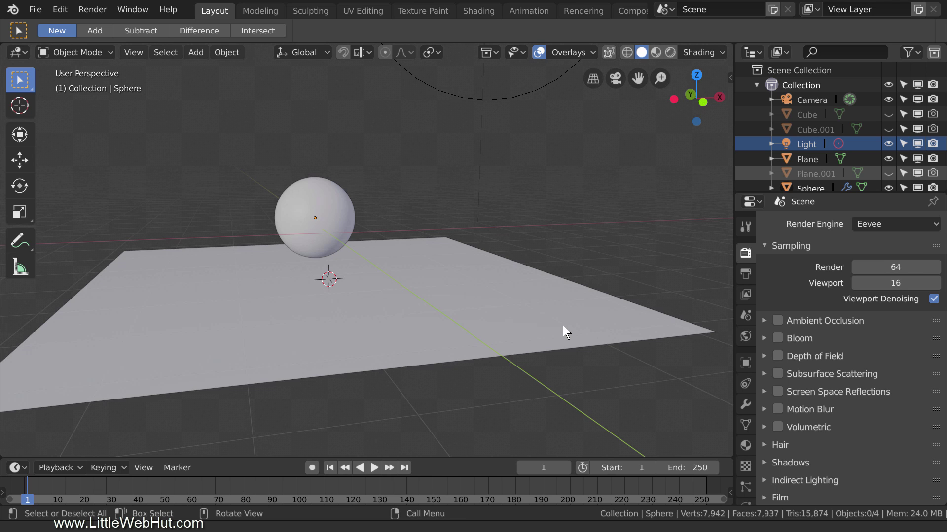
pyautogui.press('z')
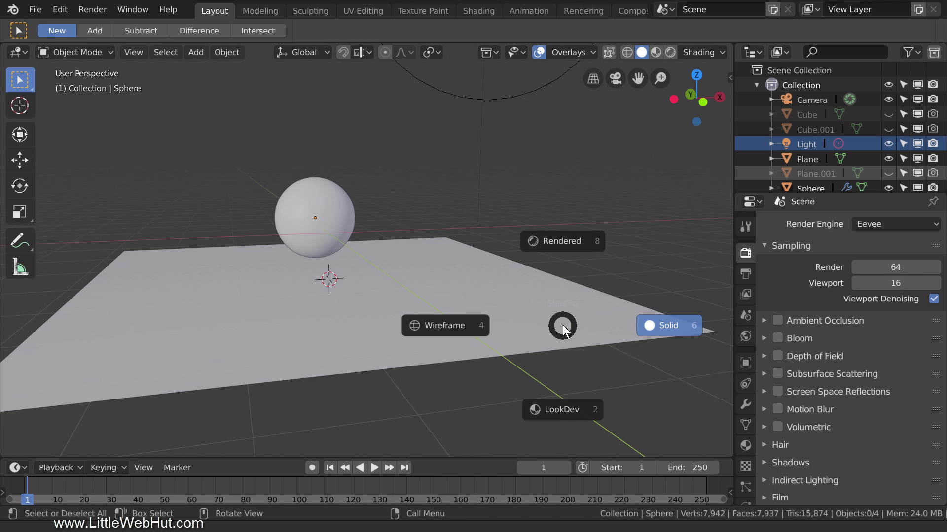
pyautogui.click(588, 242)
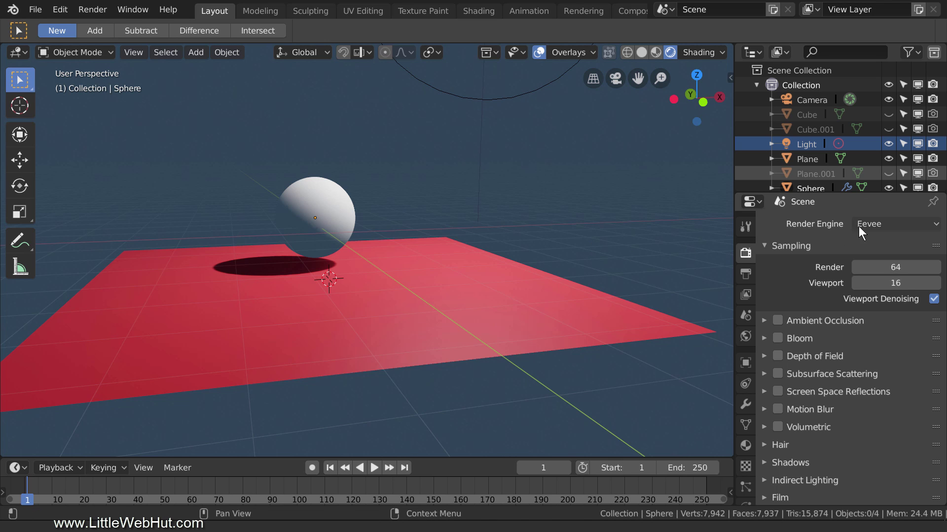
pyautogui.click(890, 224)
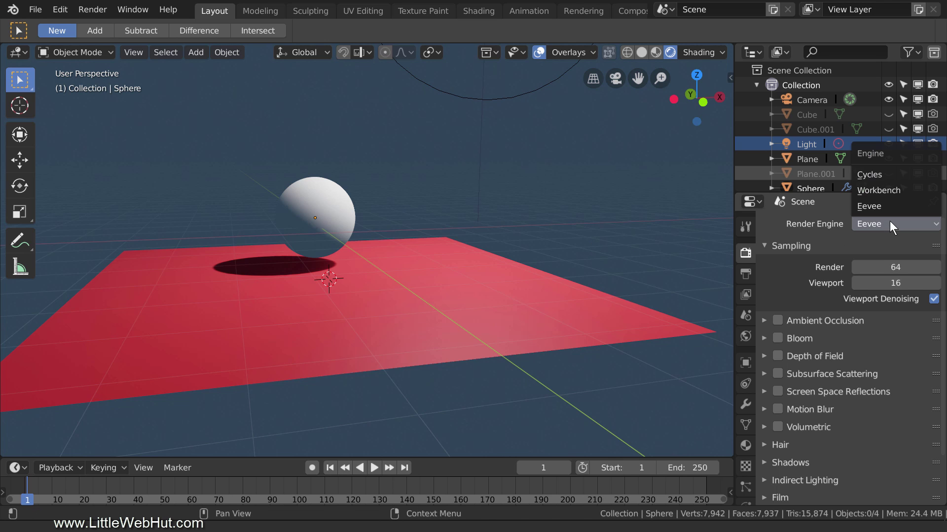
pyautogui.click(890, 174)
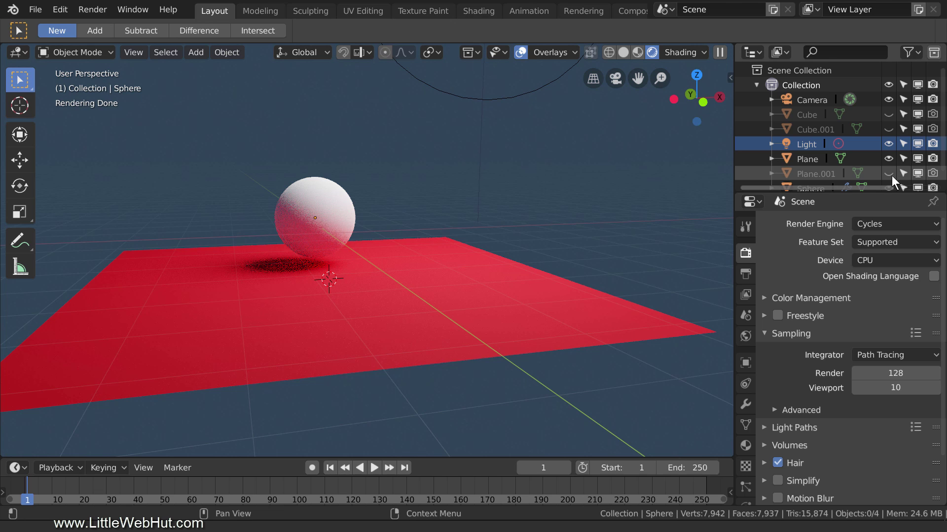
pyautogui.click(897, 221)
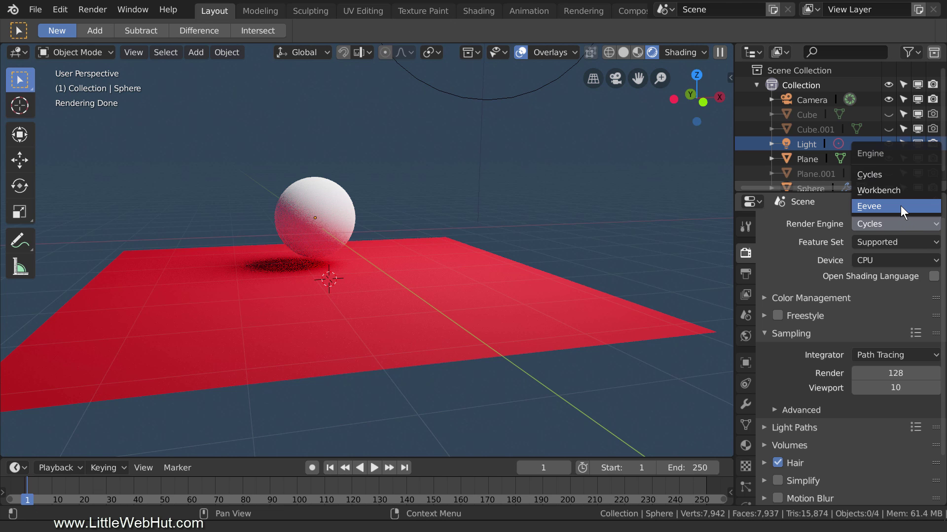
pyautogui.click(900, 206)
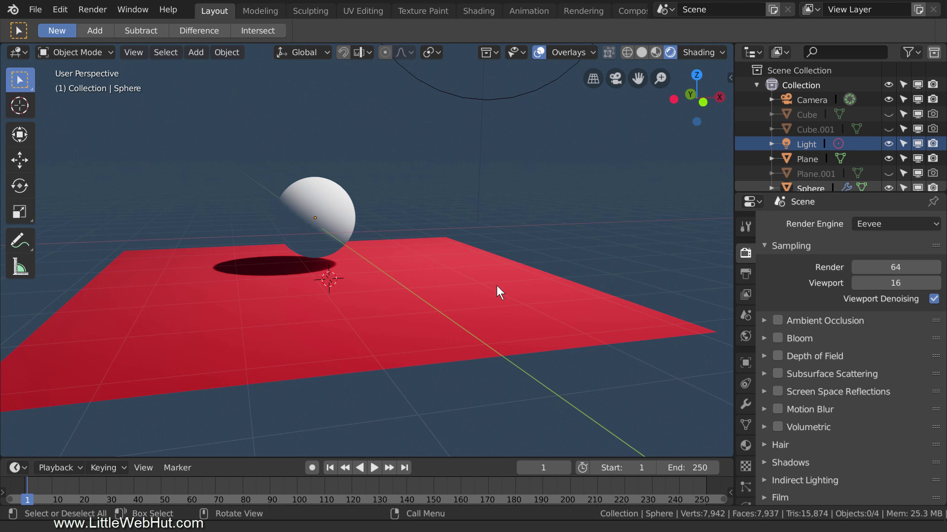
# - Add an Irradiance Volume light probe and scale it up over the scene
pyautogui.hotkey('shift', 'a')
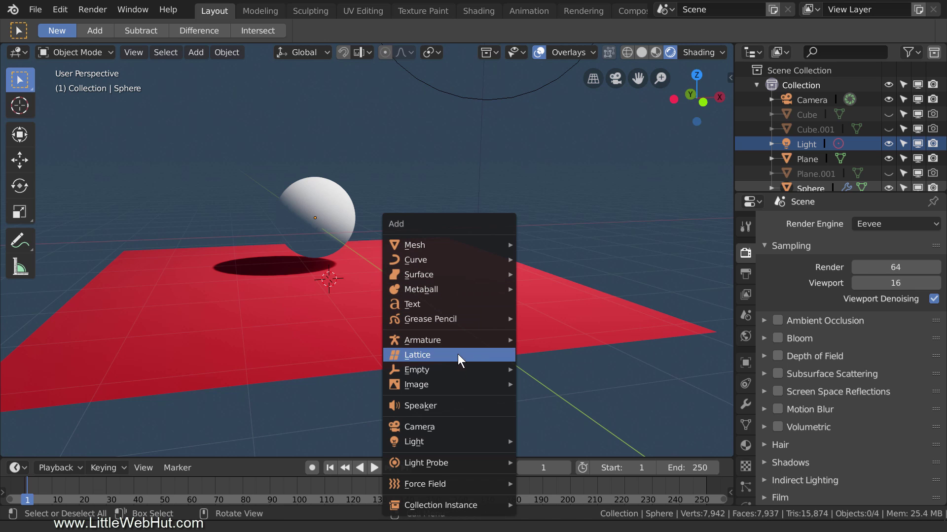
pyautogui.moveTo(466, 463)
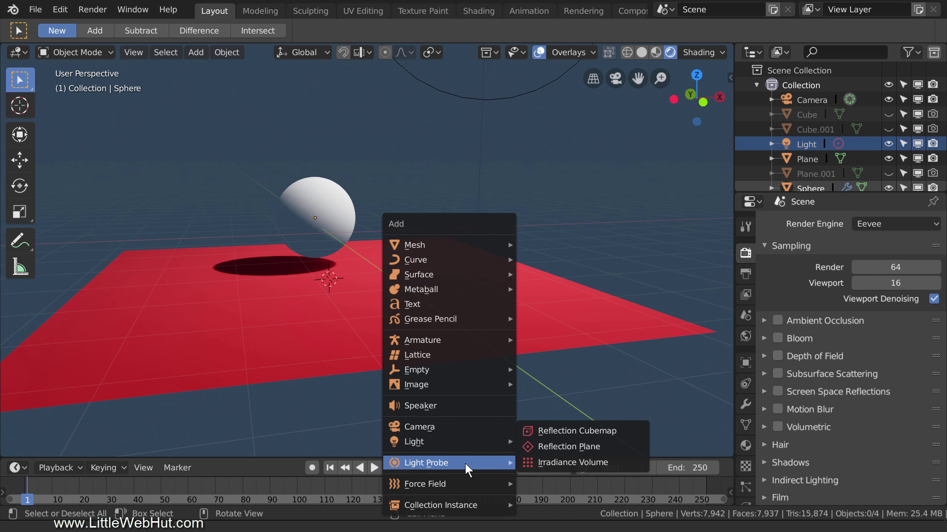
pyautogui.click(621, 461)
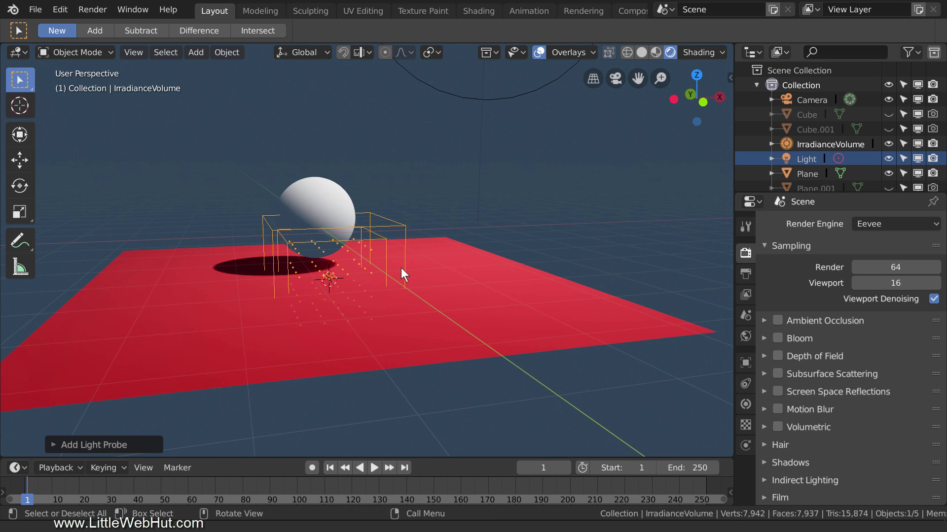
pyautogui.press('s')
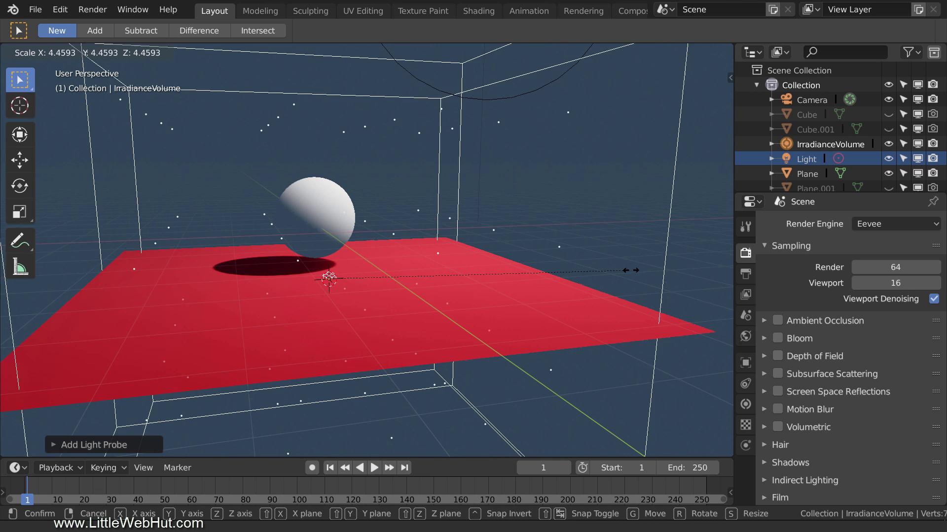
pyautogui.click(675, 267)
# - Flatten the Irradiance Volume along Z and raise it 1.54 m
pyautogui.press('s')
pyautogui.press('z')
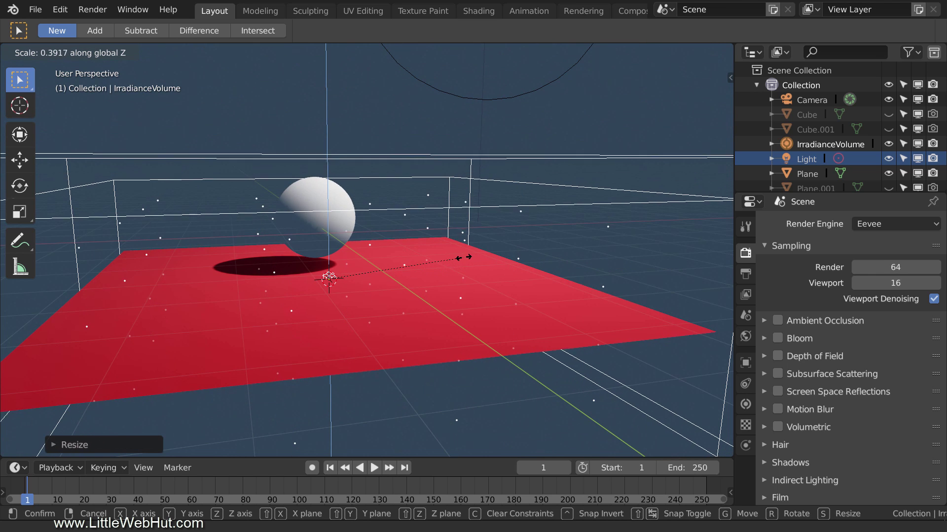
pyautogui.click(434, 256)
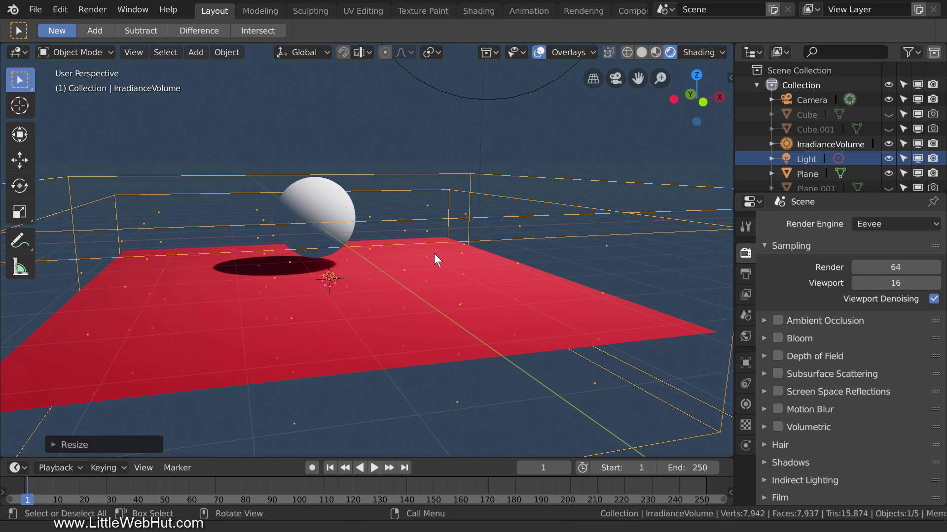
pyautogui.press('g')
pyautogui.press('z')
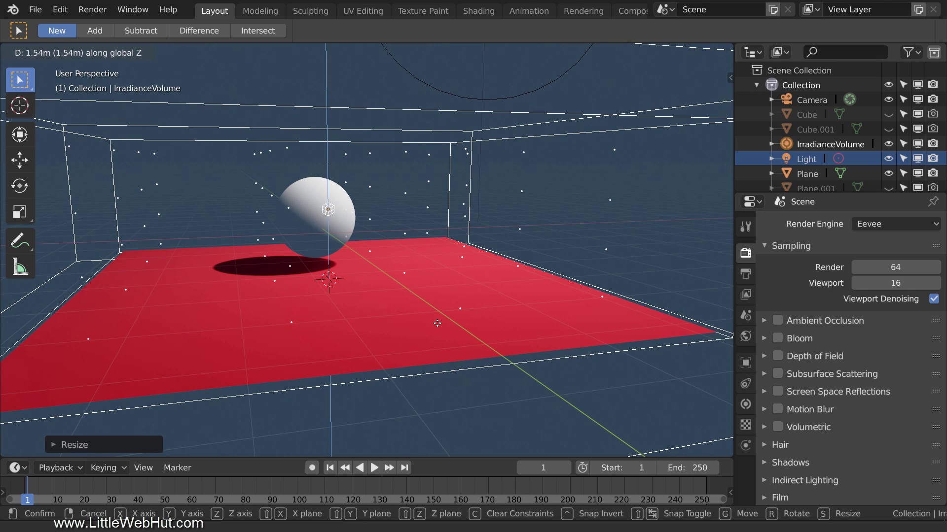
pyautogui.click(438, 324)
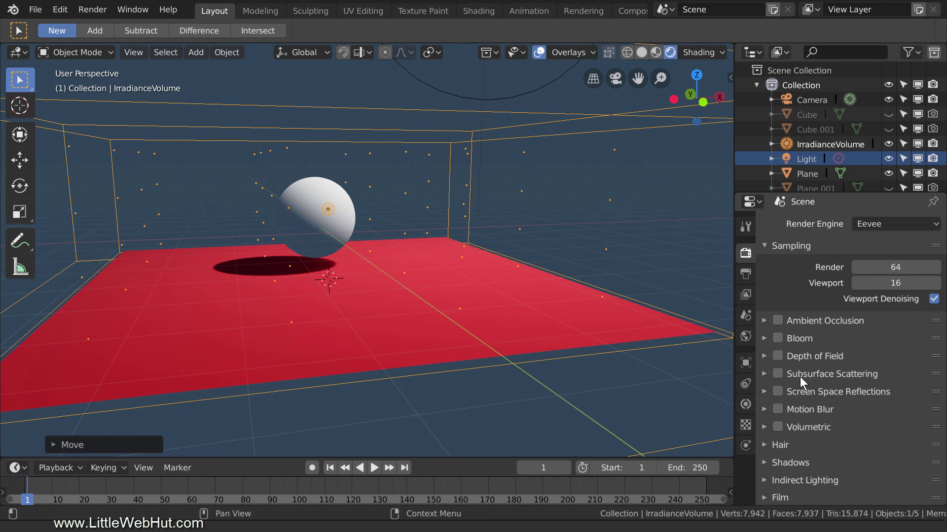
# - Bake indirect lighting from the Indirect Lighting panel into an 8.9 MB light cache
pyautogui.scroll(-3, 798, 394)
pyautogui.click(766, 426)
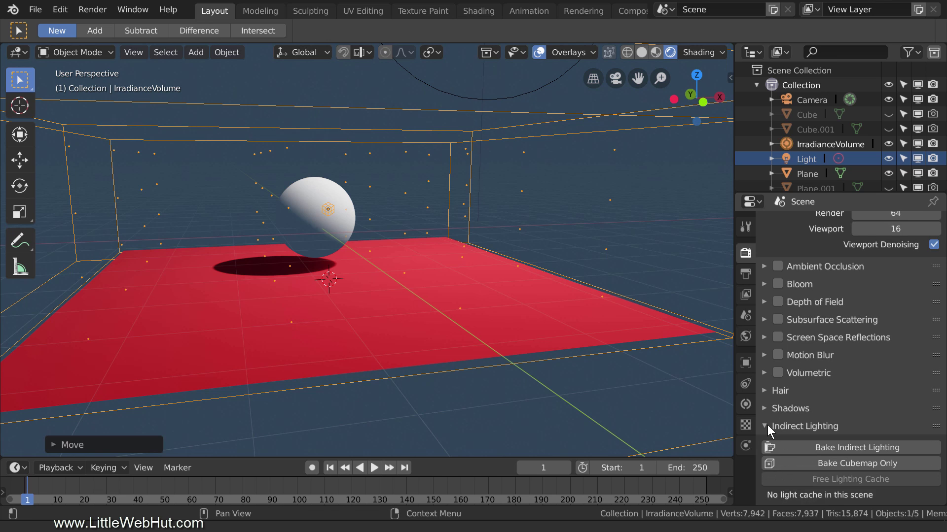
pyautogui.scroll(-6, 772, 425)
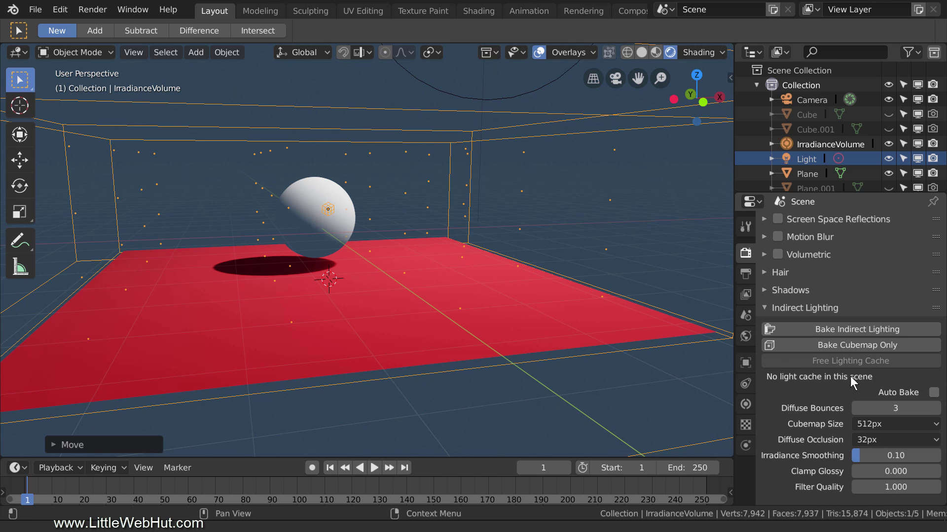
pyautogui.click(913, 329)
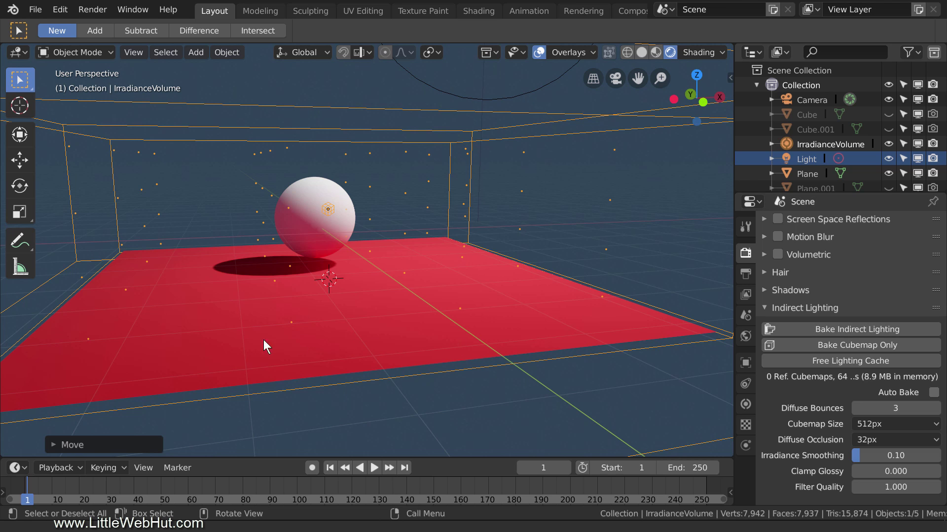
# - From a front view, drop the Irradiance Volume about 0.48 m on Z and re-bake
pyautogui.moveTo(222, 340); pyautogui.dragTo(317, 323, button='middle')
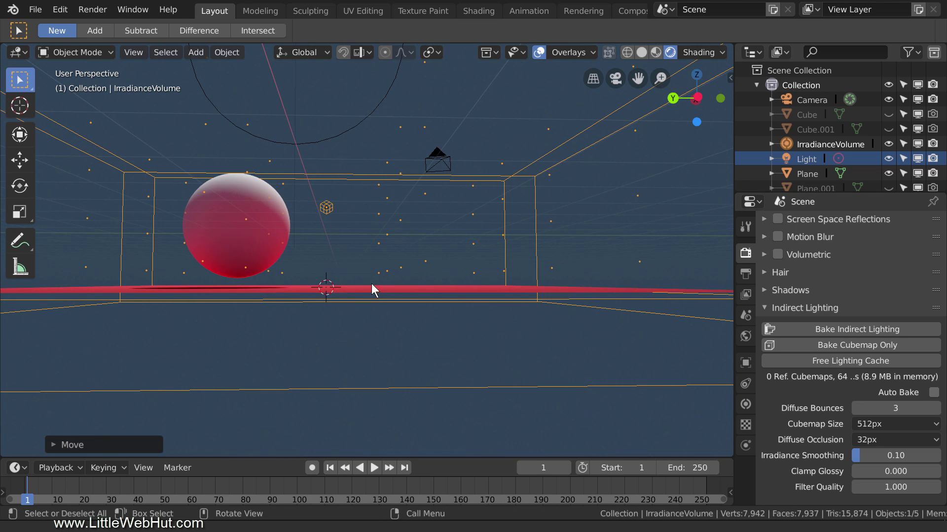
pyautogui.press('g')
pyautogui.press('z')
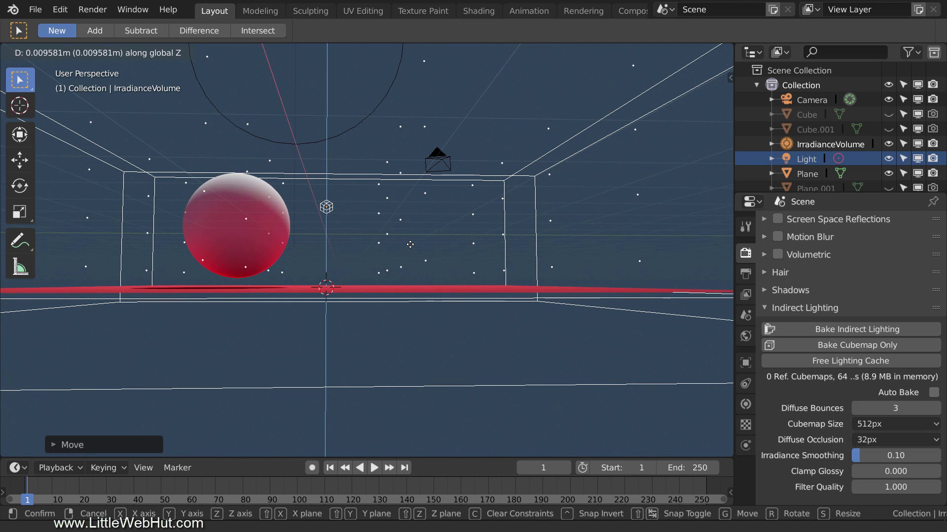
pyautogui.click(409, 270)
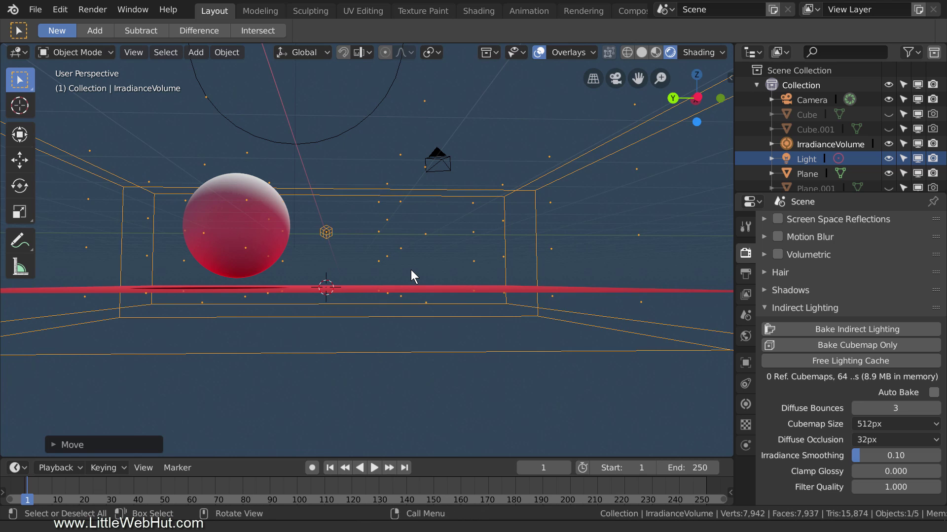
pyautogui.click(911, 327)
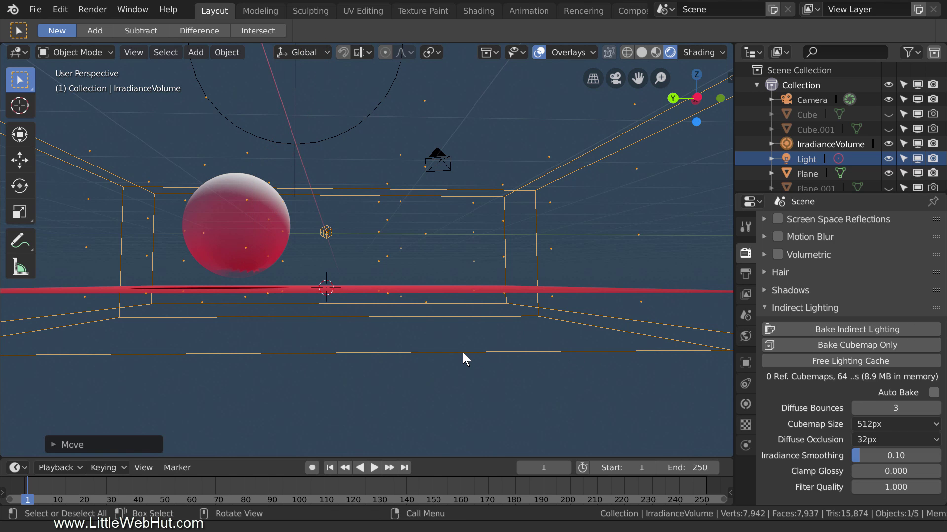
# - Lift the Irradiance Volume 0.2 m on Z and bake the indirect lighting again
pyautogui.press('g')
pyautogui.press('z')
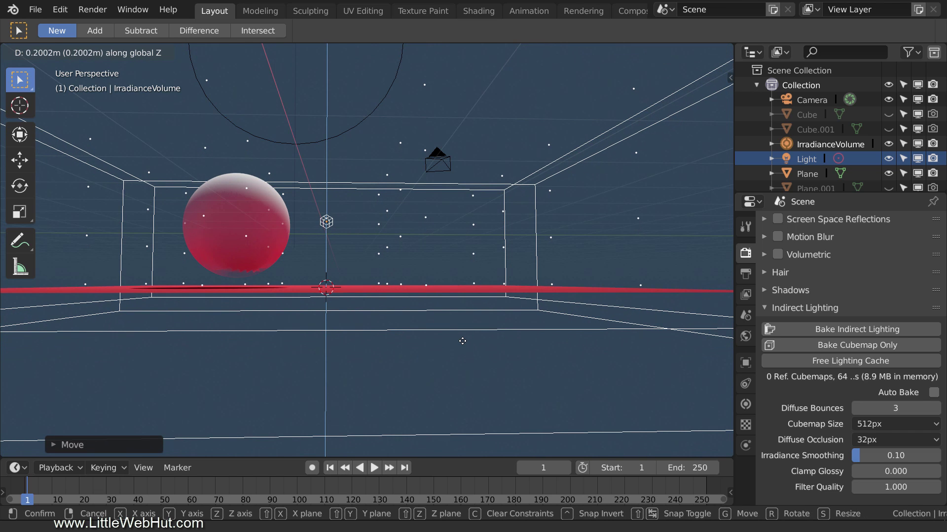
pyautogui.click(462, 341)
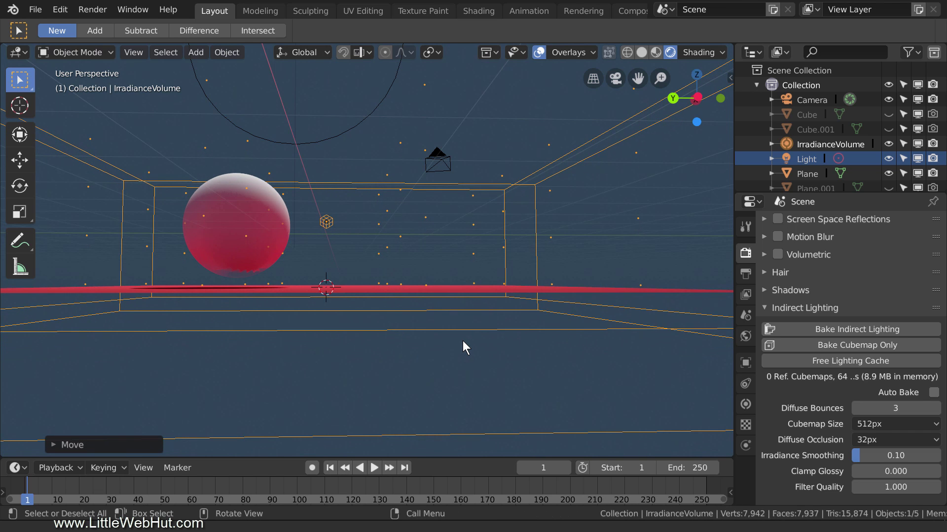
pyautogui.click(906, 329)
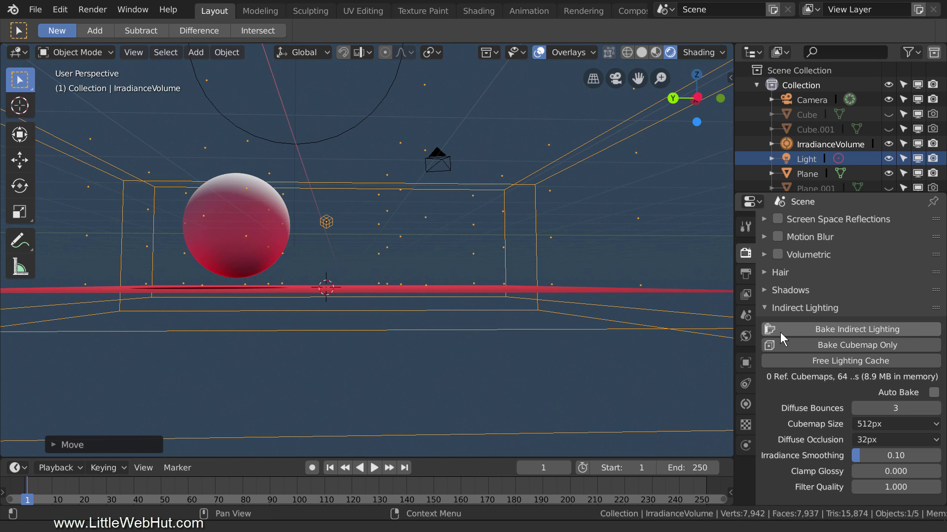
pyautogui.moveTo(638, 333); pyautogui.dragTo(521, 344, button='middle')
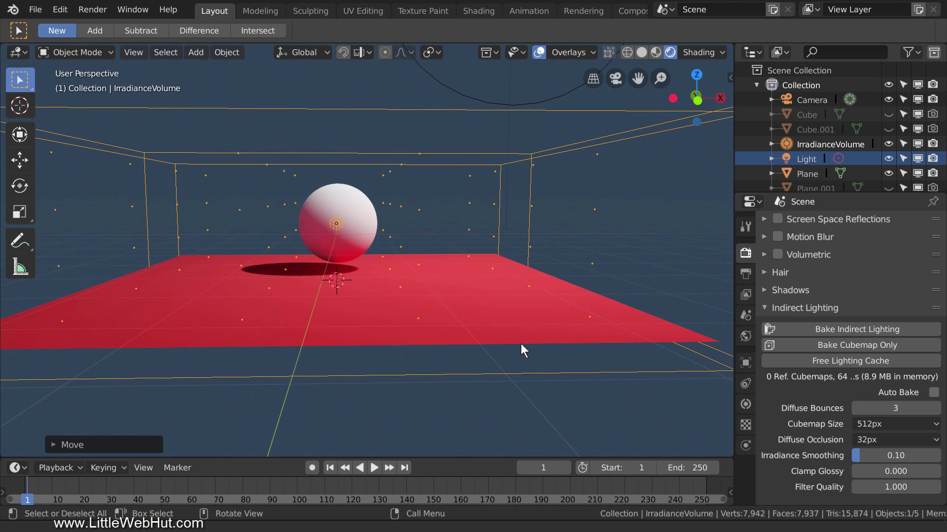
# - Unhide the blue Cube and green Cube.001 in the Outliner
pyautogui.click(888, 114)
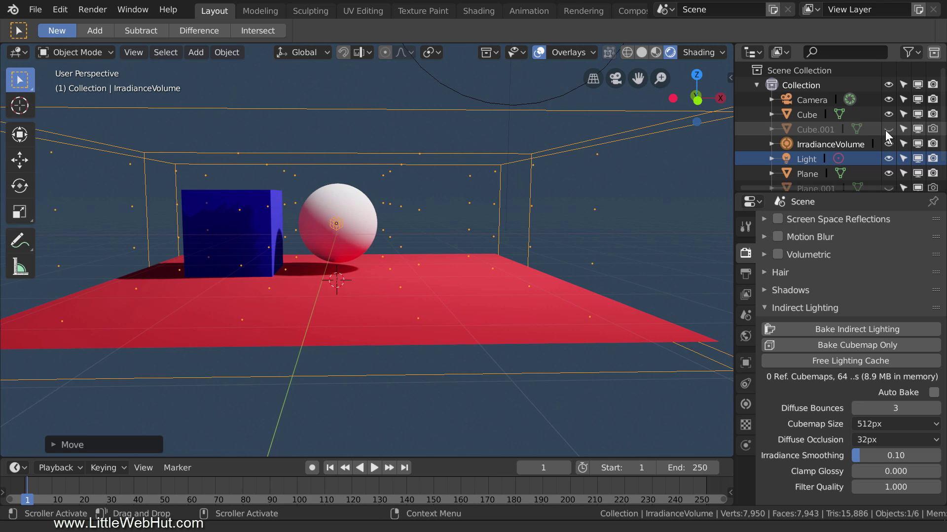
pyautogui.click(888, 129)
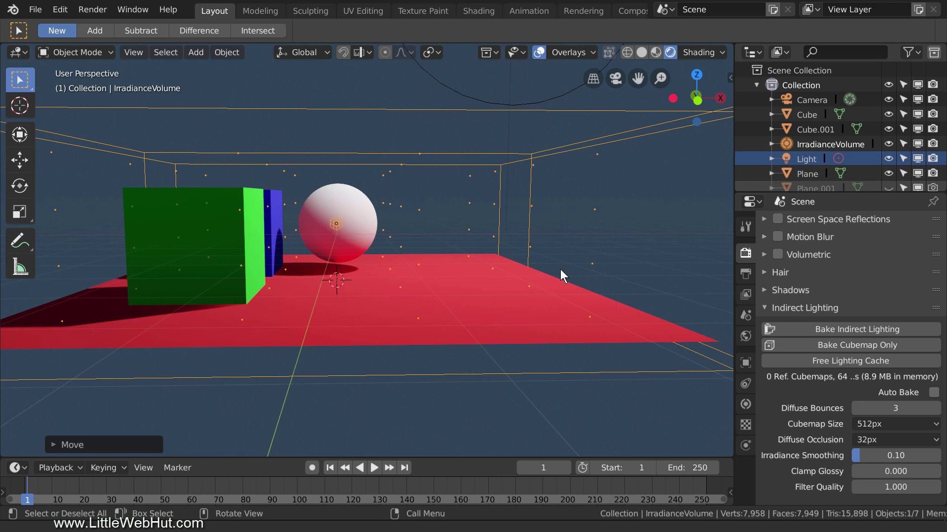
pyautogui.moveTo(516, 274); pyautogui.dragTo(521, 281, button='middle')
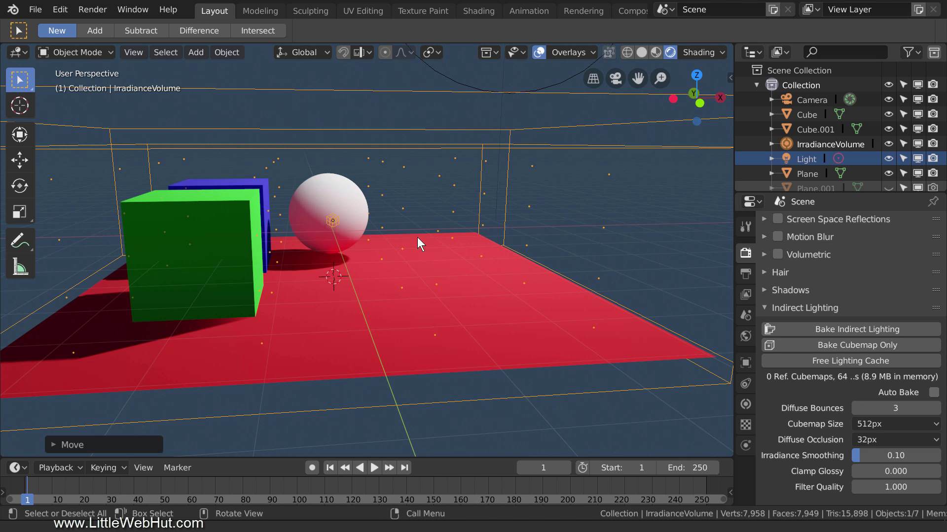
# - Select the Sphere and start moving it along the X axis
pyautogui.click(335, 200)
pyautogui.press('g')
pyautogui.press('x')
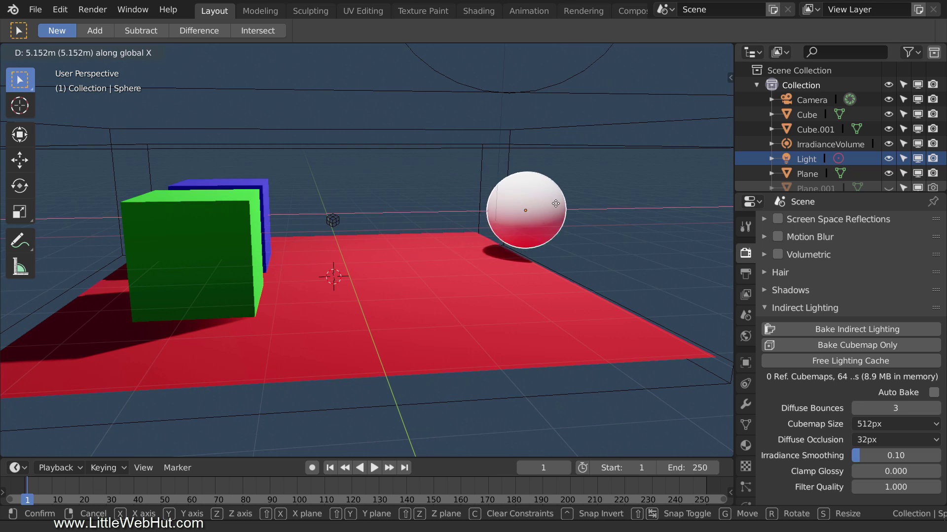
# - Place the sphere, bake indirect lighting, then slide the sphere back along X beside the cubes
pyautogui.click(673, 200)
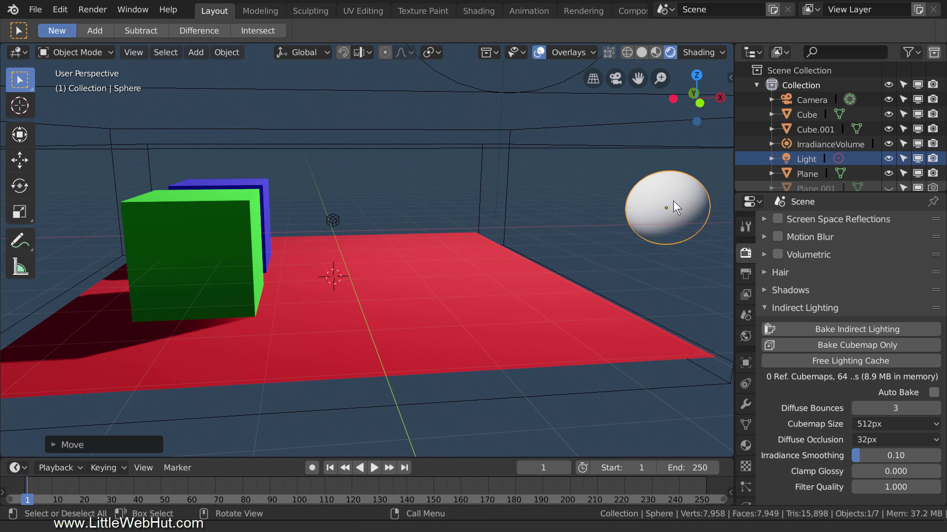
pyautogui.click(909, 329)
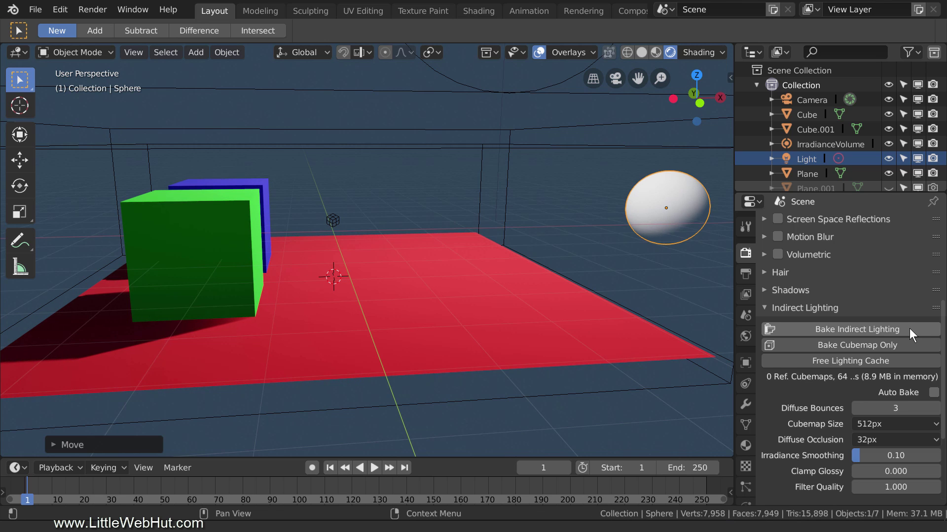
pyautogui.press('g')
pyautogui.press('x')
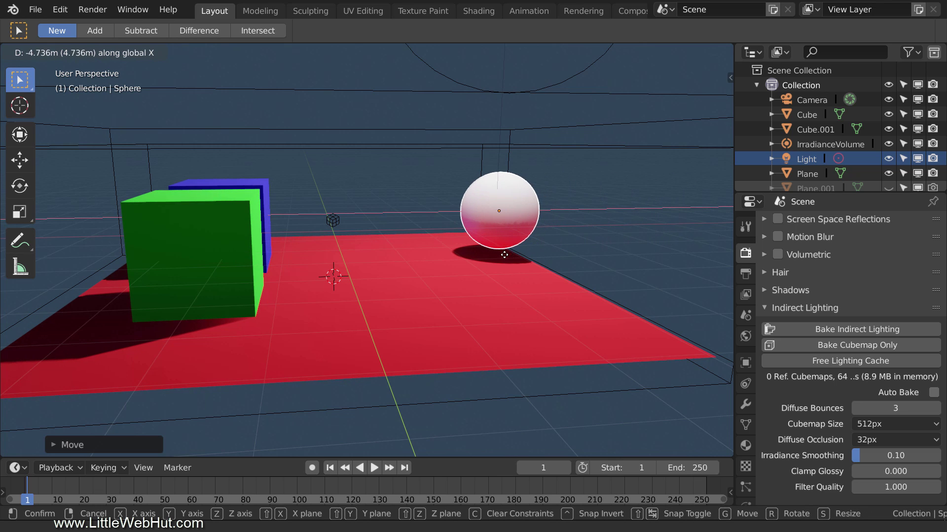
pyautogui.click(354, 276)
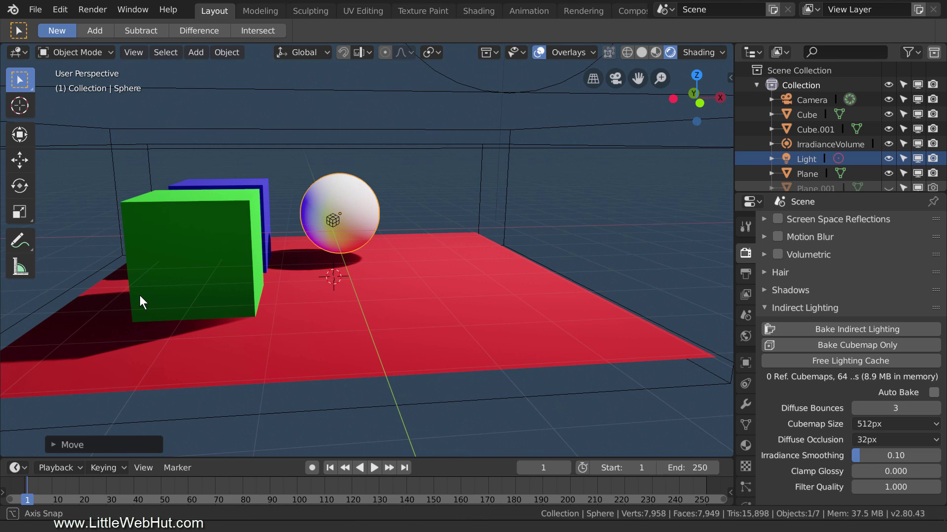
# - Move the sphere along global Y next to the green cube to catch its bounce light
pyautogui.moveTo(141, 298); pyautogui.dragTo(251, 327, button='middle')
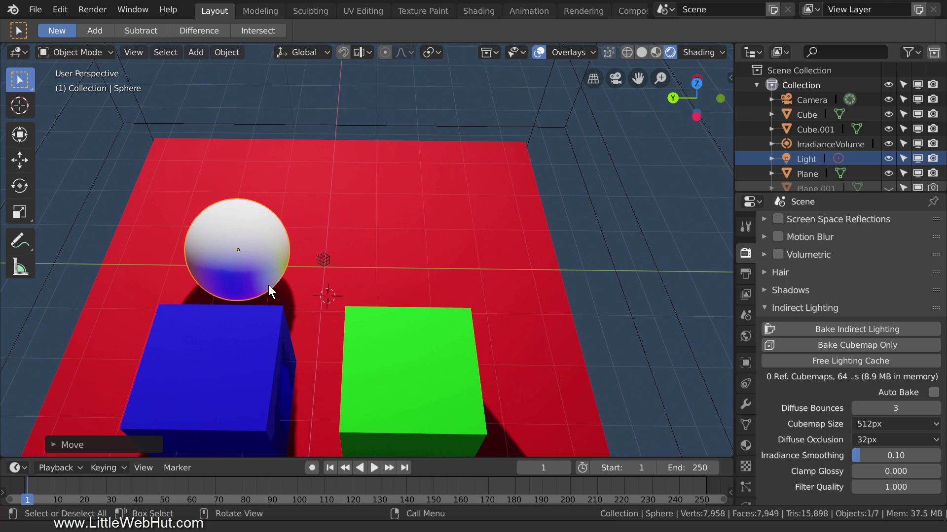
pyautogui.press('g')
pyautogui.press('y')
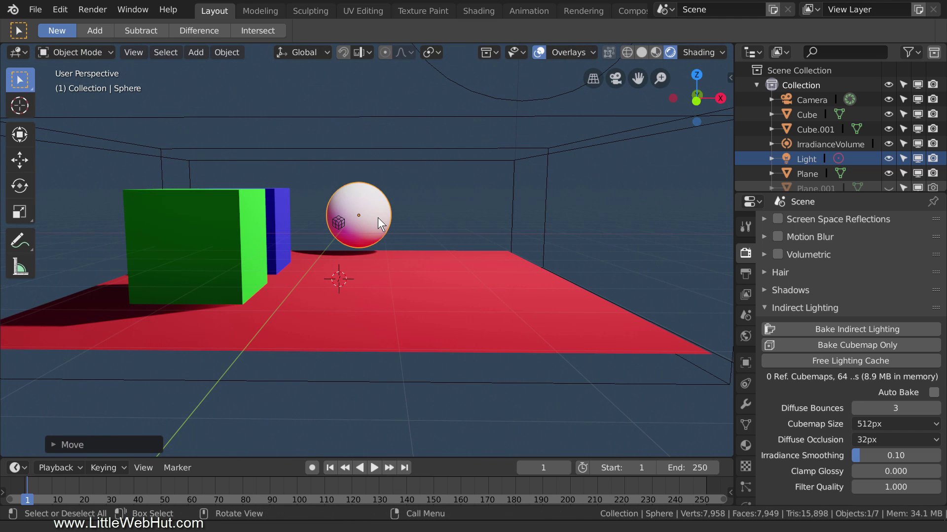
pyautogui.press('g')
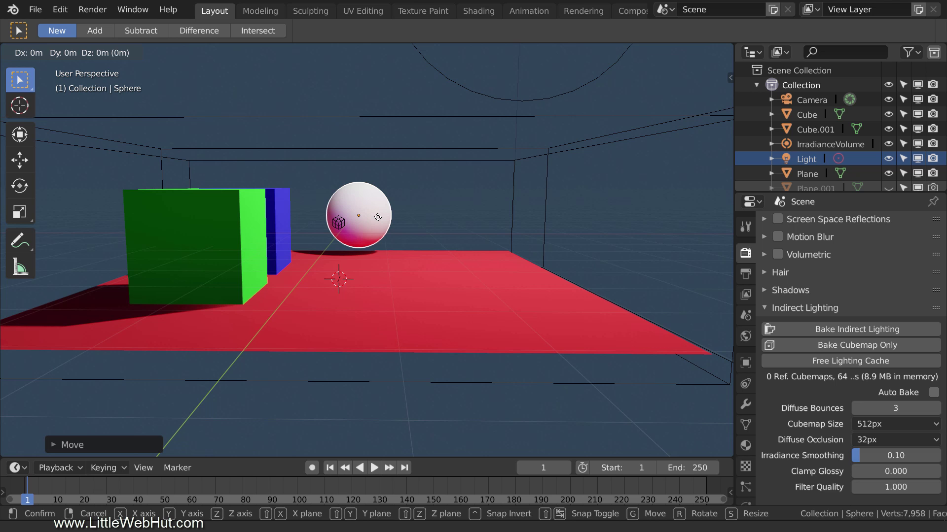
pyautogui.press('y')
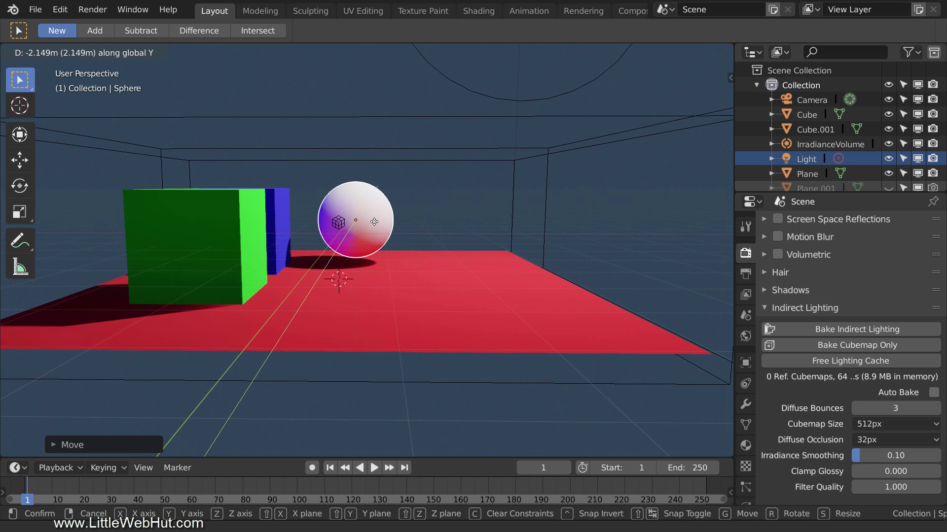
pyautogui.click(358, 249)
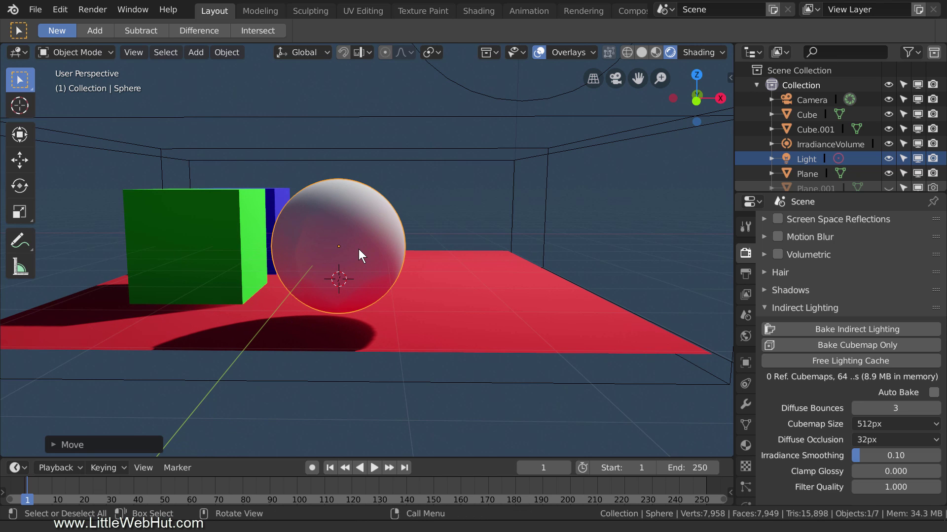
pyautogui.moveTo(224, 277); pyautogui.dragTo(301, 273, button='middle')
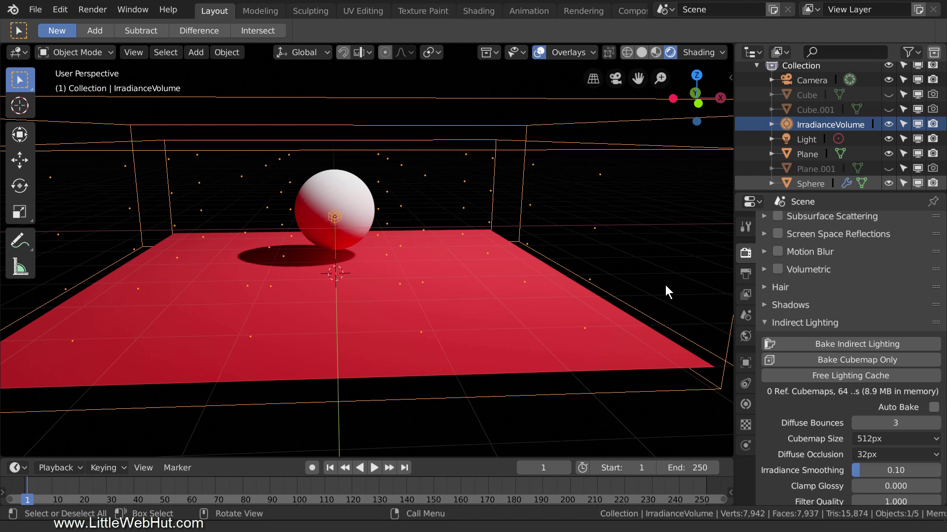
# - Free the lighting cache, then unhide and select the tilted Plane.001
pyautogui.click(900, 375)
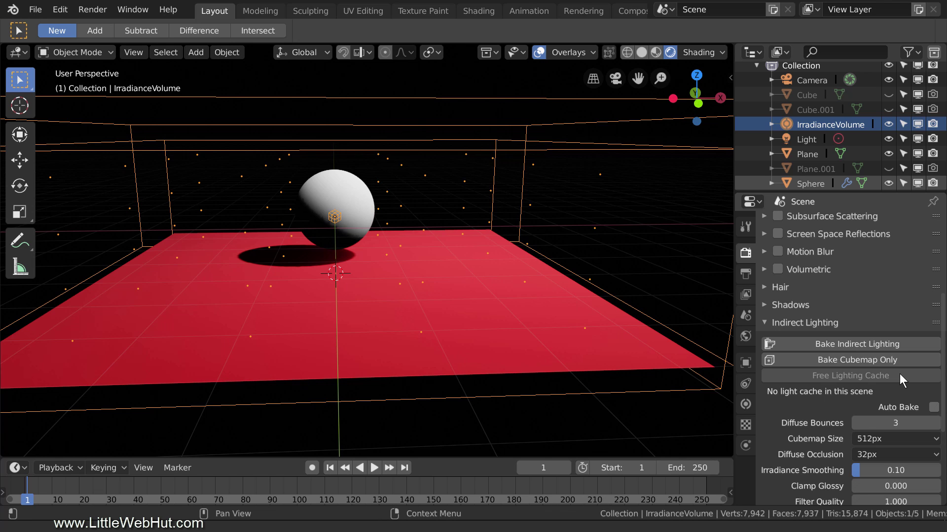
pyautogui.click(888, 168)
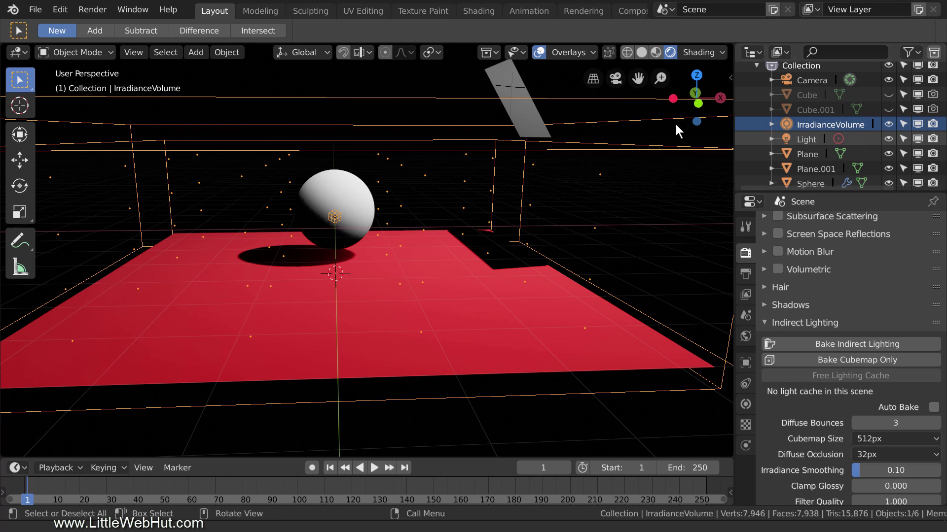
pyautogui.click(501, 74)
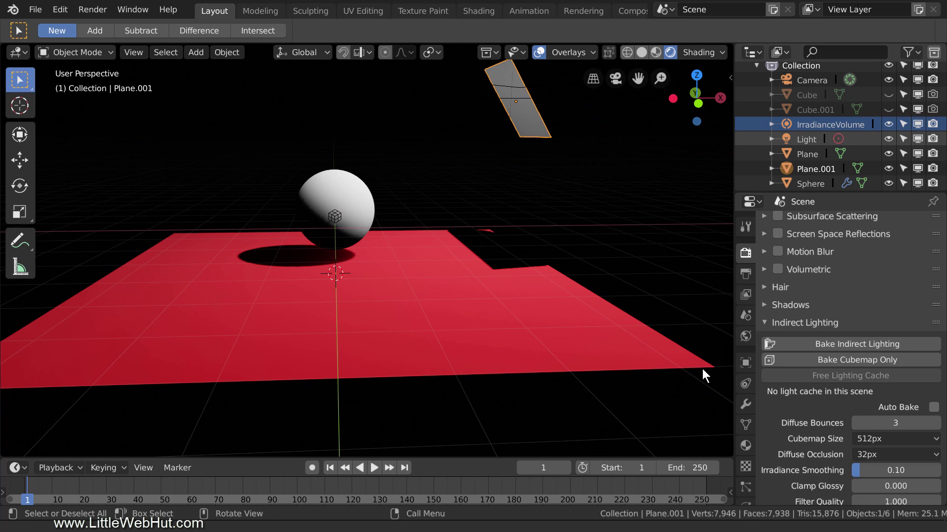
# - Give Plane.001's material an Emission surface with Strength 10
pyautogui.click(746, 442)
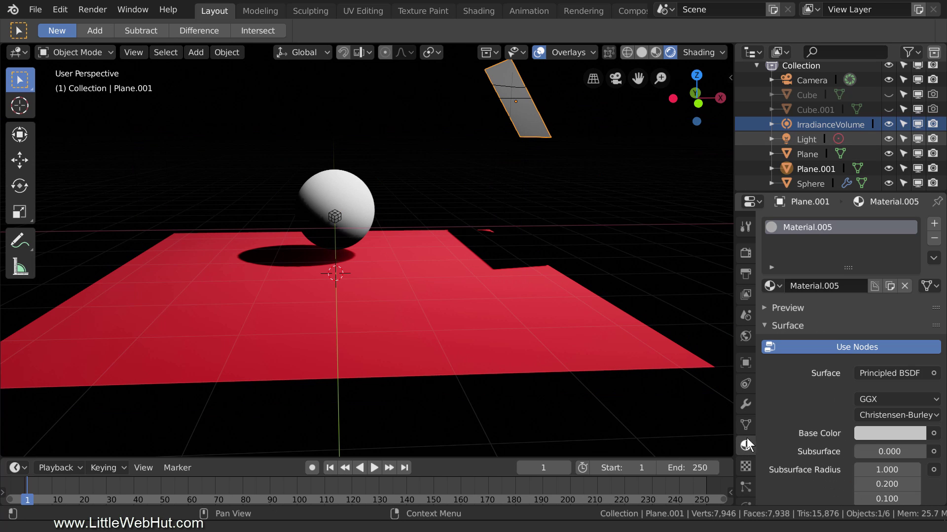
pyautogui.click(892, 375)
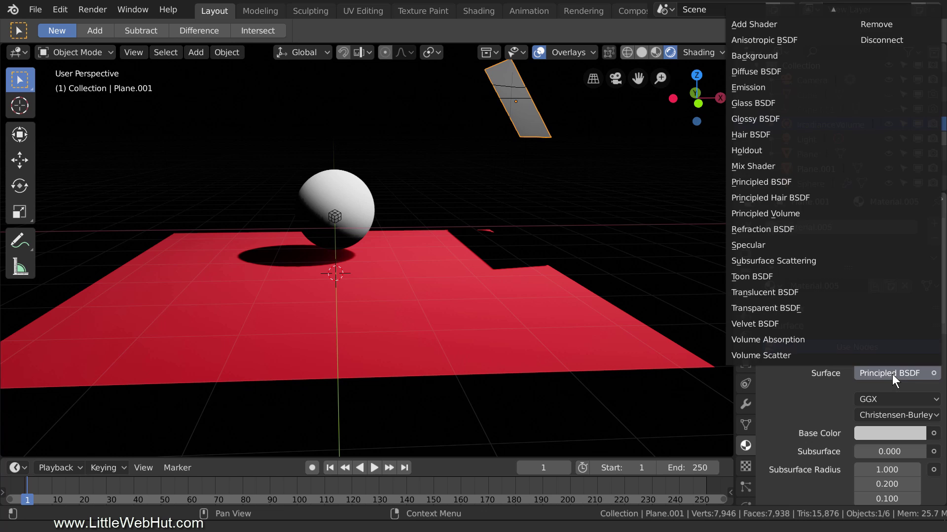
pyautogui.click(784, 87)
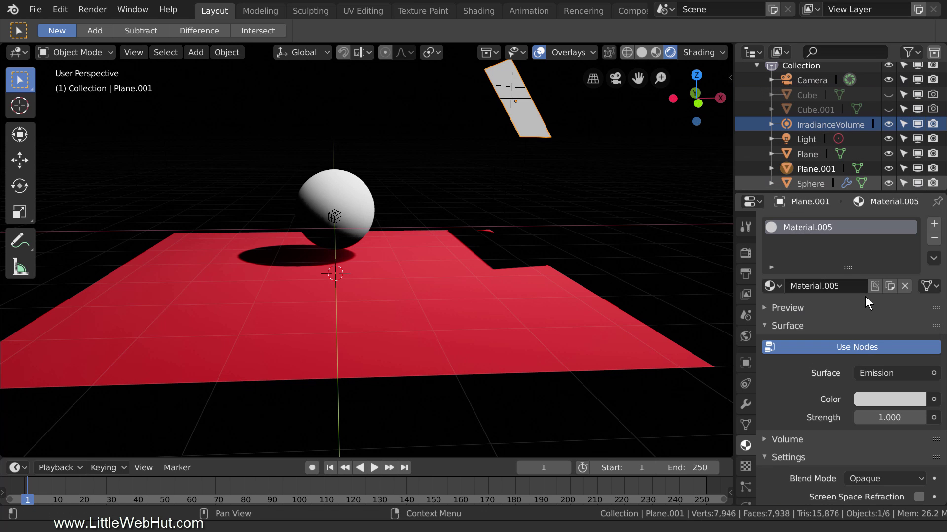
pyautogui.click(892, 417)
pyautogui.write('10')
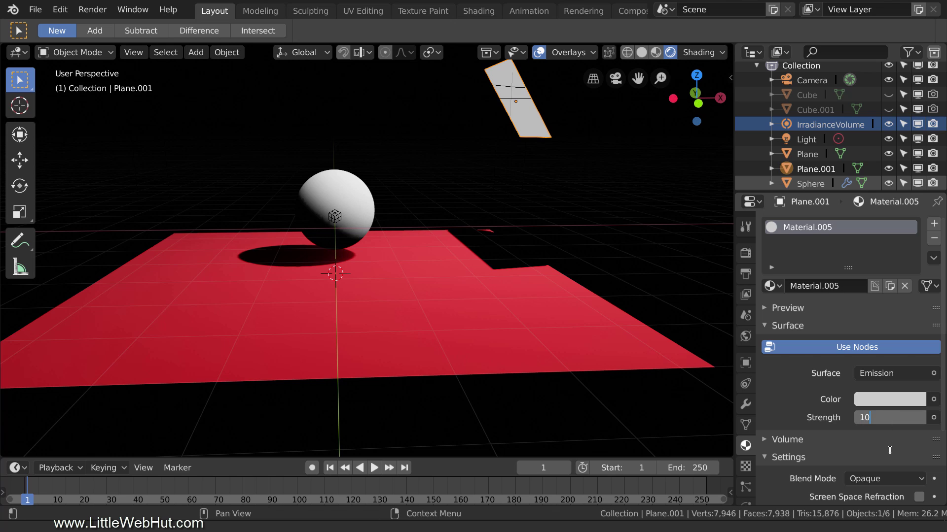
pyautogui.press('Return')
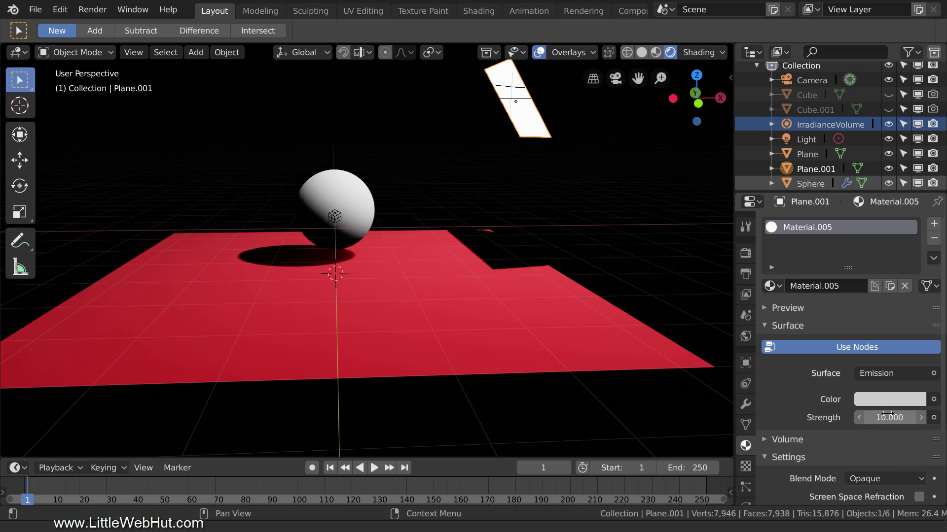
# - Disable the Light in viewport and render, and switch the render engine to Cycles, then back to Eevee
pyautogui.click(889, 139)
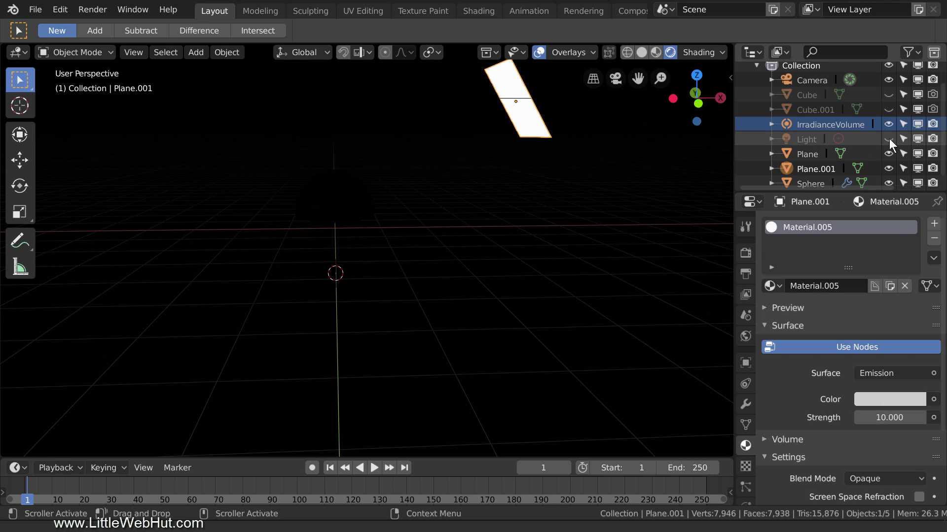
pyautogui.click(932, 139)
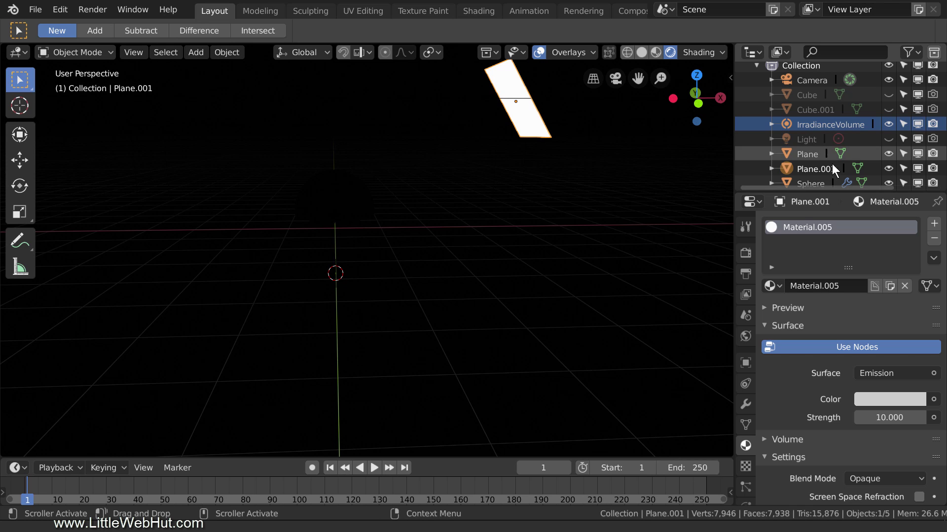
pyautogui.click(746, 253)
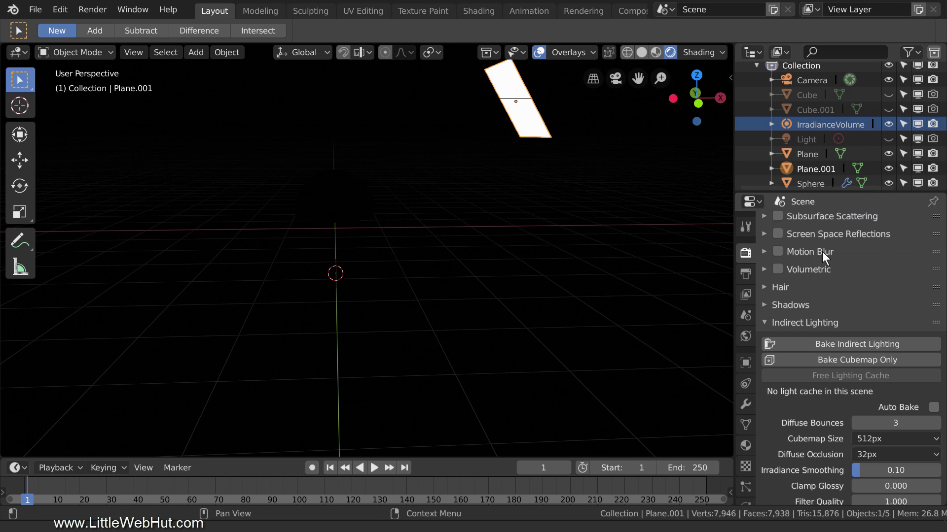
pyautogui.scroll(6, 823, 251)
pyautogui.click(889, 223)
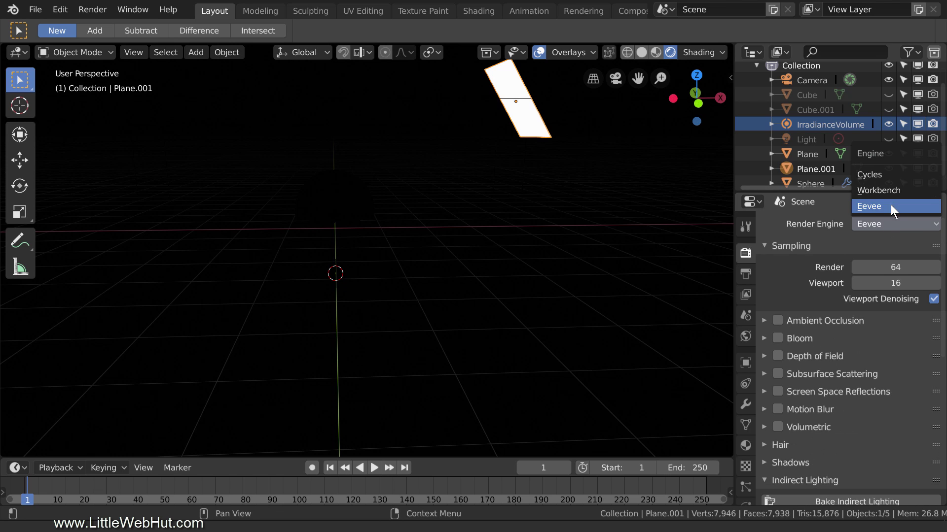
pyautogui.click(891, 175)
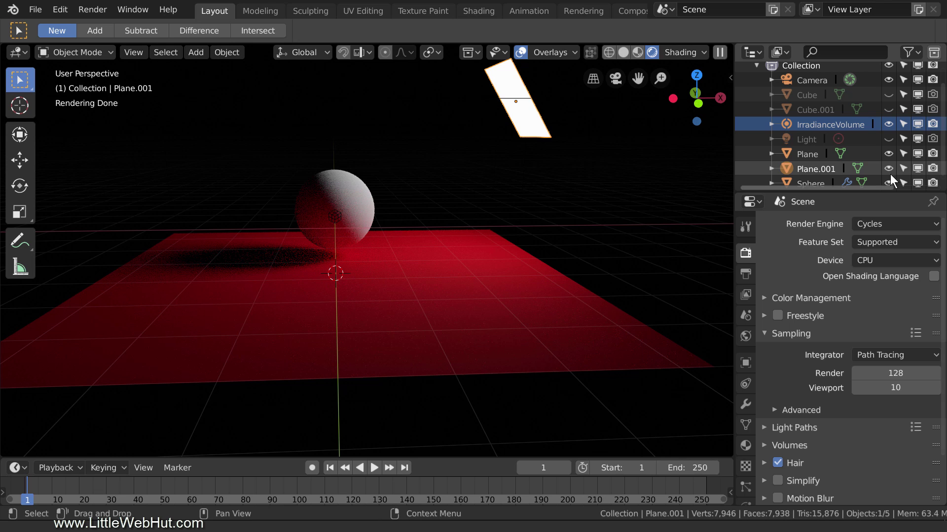
pyautogui.click(887, 224)
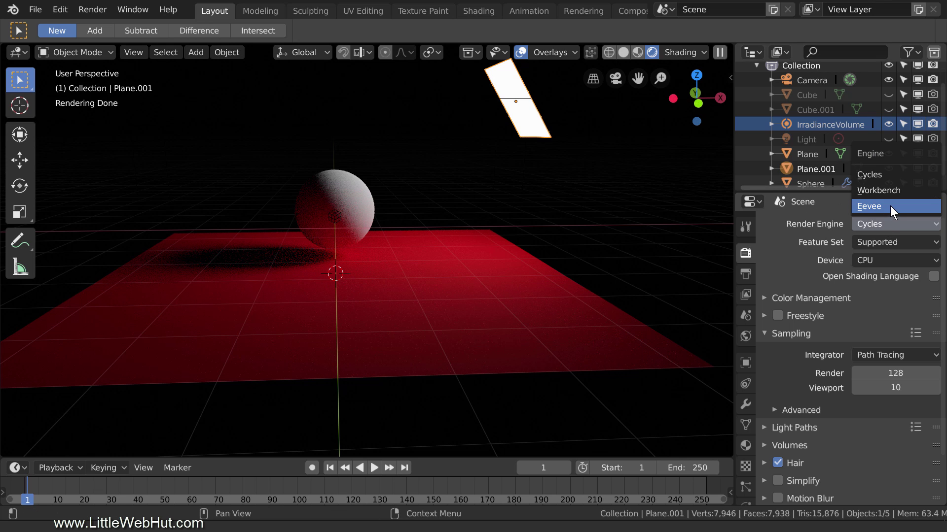
pyautogui.click(889, 206)
pyautogui.scroll(-3, 860, 311)
pyautogui.scroll(-5, 860, 317)
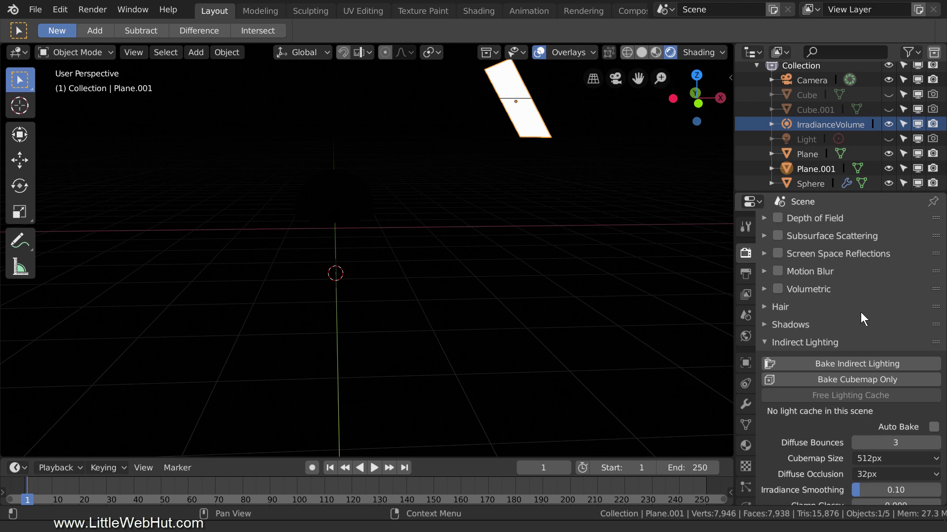
# - Bake the indirect lighting, producing an 8.9 MB light cache from the emissive panel
pyautogui.click(912, 345)
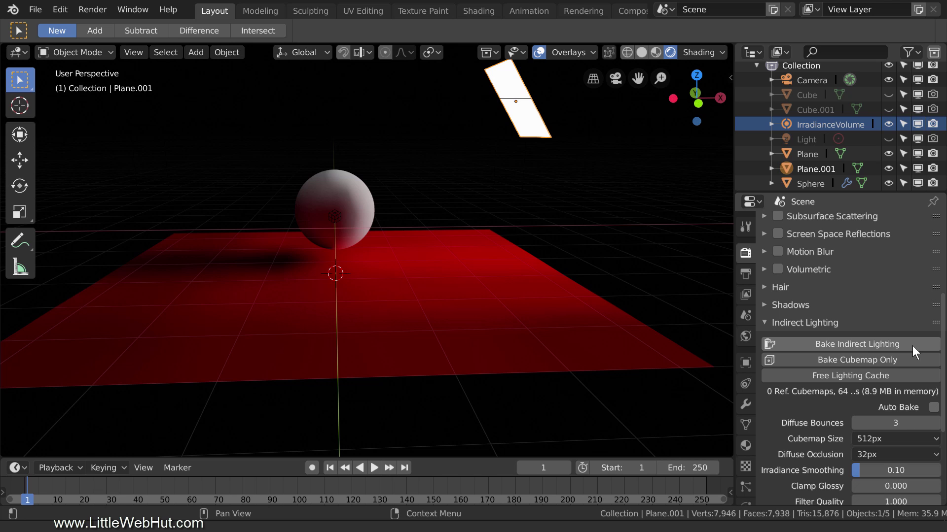
# - Give IrradianceVolume a 10×10×10 resolution, then rebake the light cache to 12.6 MB
pyautogui.click(818, 124)
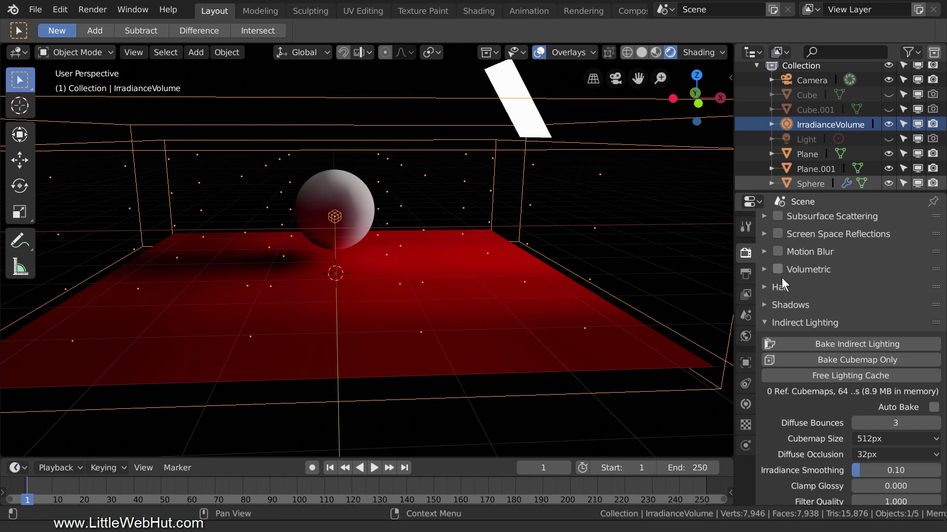
pyautogui.click(748, 402)
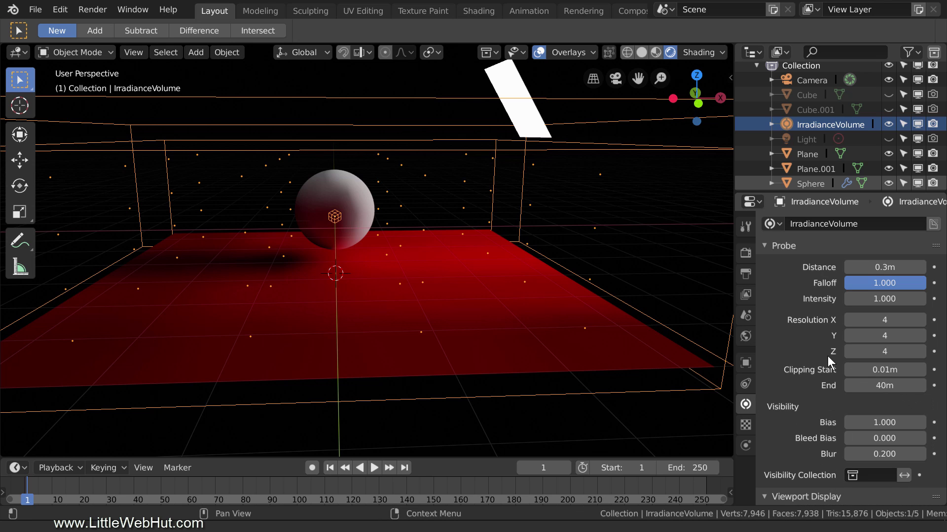
pyautogui.click(877, 321)
pyautogui.write('10')
pyautogui.press('Return')
pyautogui.click(881, 336)
pyautogui.write('10')
pyautogui.press('Return')
pyautogui.click(882, 352)
pyautogui.write('10')
pyautogui.press('Return')
pyautogui.click(746, 253)
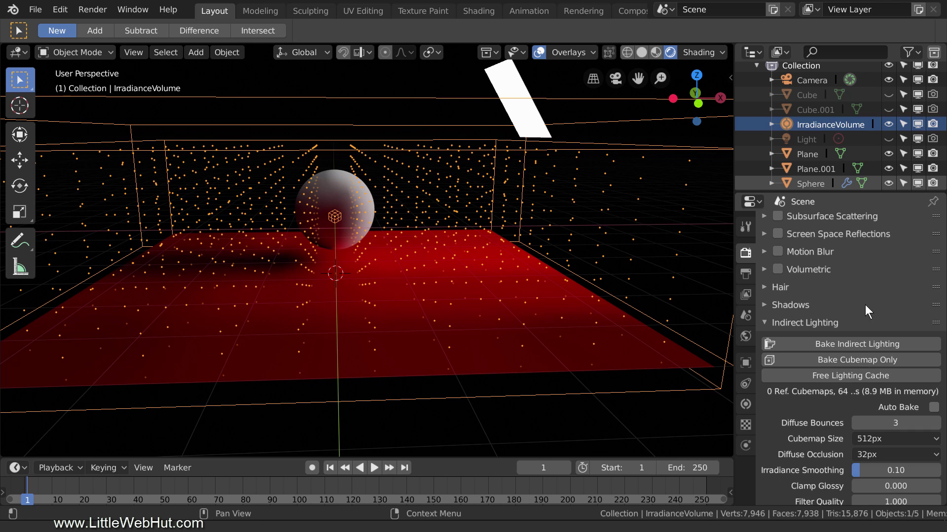
pyautogui.click(906, 343)
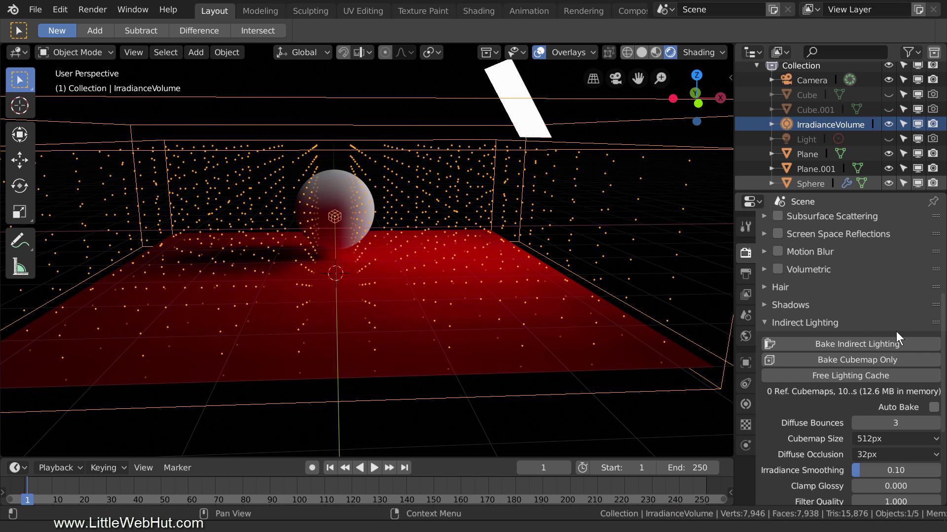
# - Hide the viewport overlays and orbit to view the lit red floor and sphere
pyautogui.click(540, 52)
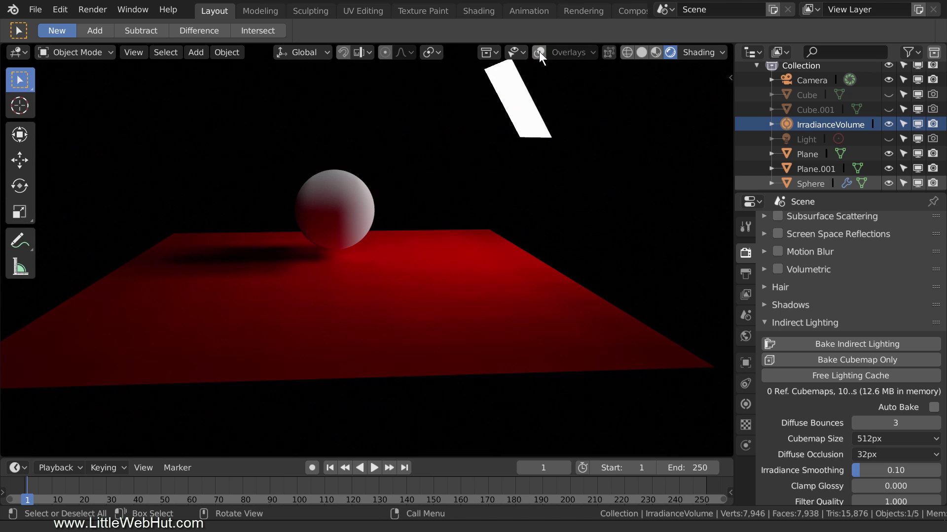
pyautogui.moveTo(431, 267); pyautogui.dragTo(486, 308, button='middle')
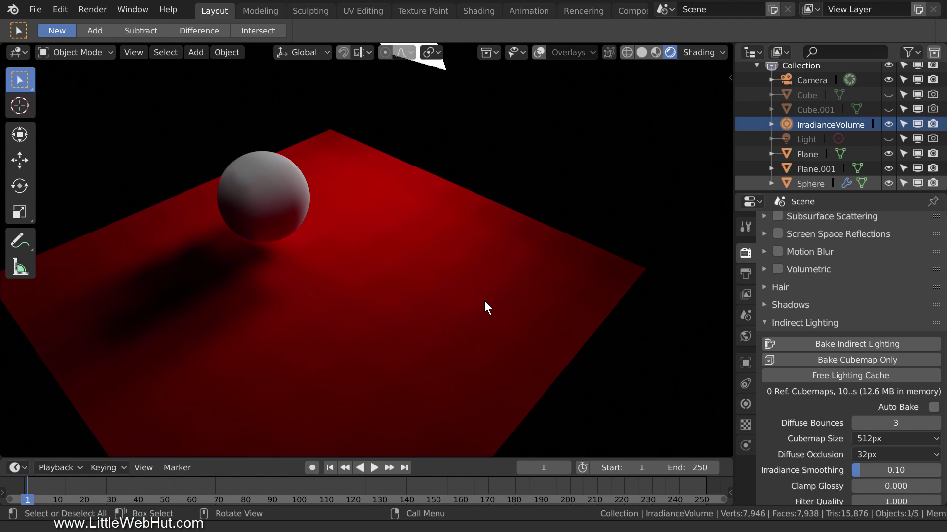